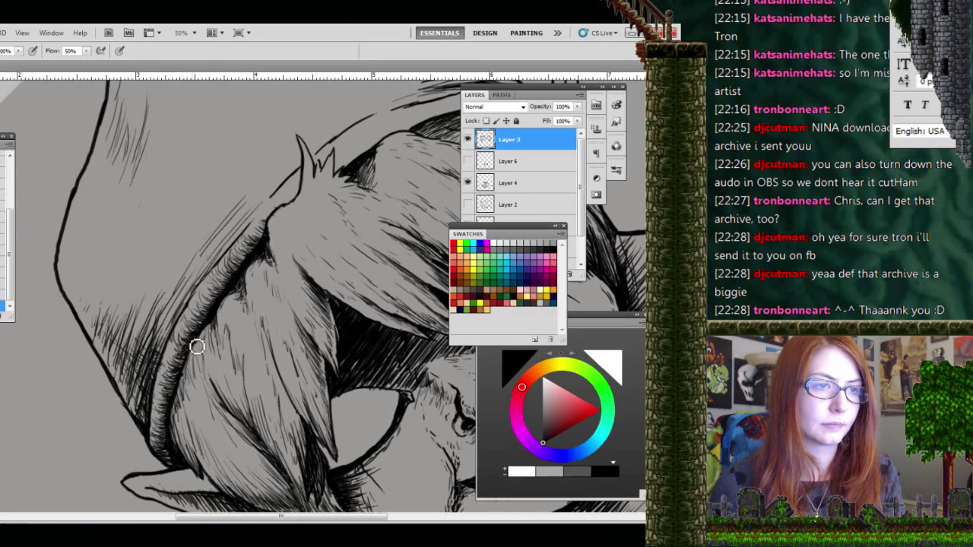
Add short black hatching strokes along the hood's lower-left edge on Layer 3, then scroll the canvas
left_click_drag(196, 342, 215, 331)
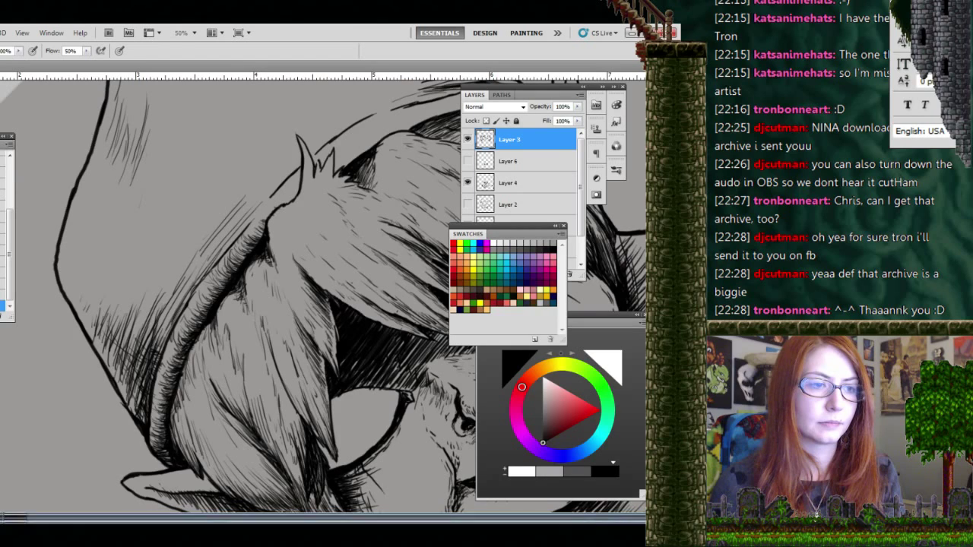
scroll(258, 297, "up", 3)
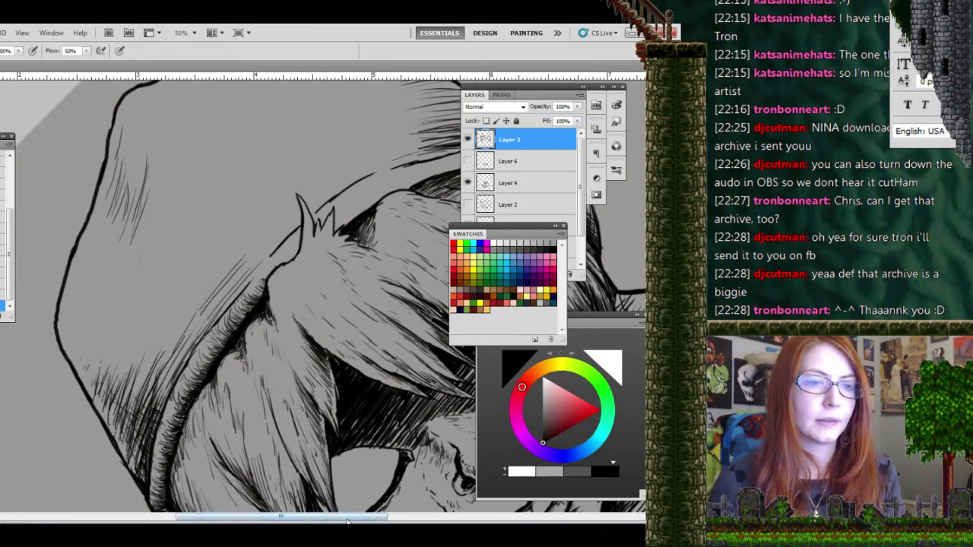
Pan the canvas right to show the hair spike, glasses and nose ring
left_click_drag(343, 518, 370, 518)
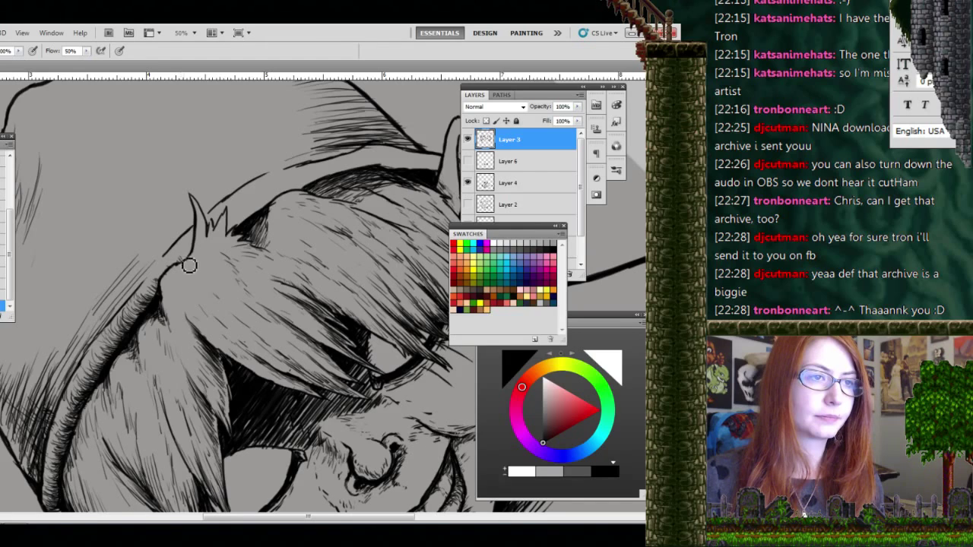
Ink over the contour line running up to the hair spike to thicken it
mouse_move(189, 258)
left_mouse_down()
mouse_move(199, 231)
mouse_move(226, 213)
mouse_move(253, 223)
mouse_move(261, 198)
mouse_move(274, 202)
mouse_move(248, 222)
mouse_move(238, 202)
mouse_move(256, 226)
mouse_move(251, 196)
mouse_move(271, 204)
mouse_move(290, 181)
mouse_move(311, 189)
mouse_move(367, 159)
mouse_move(382, 157)
mouse_move(388, 172)
mouse_move(440, 157)
mouse_move(439, 174)
mouse_move(423, 169)
mouse_move(438, 177)
mouse_move(435, 161)
mouse_move(418, 177)
mouse_move(419, 164)
mouse_move(416, 172)
mouse_move(409, 161)
mouse_move(390, 174)
mouse_move(415, 161)
mouse_move(363, 172)
mouse_move(357, 163)
mouse_move(346, 178)
mouse_move(351, 162)
mouse_move(334, 181)
mouse_move(333, 171)
mouse_move(282, 200)
mouse_move(304, 187)
mouse_move(304, 175)
mouse_move(333, 172)
mouse_move(265, 181)
left_mouse_up()
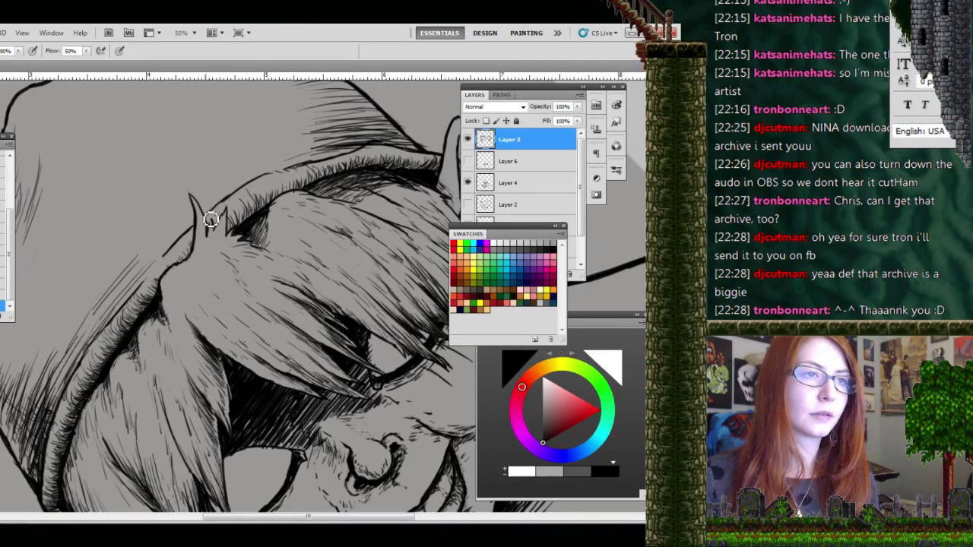